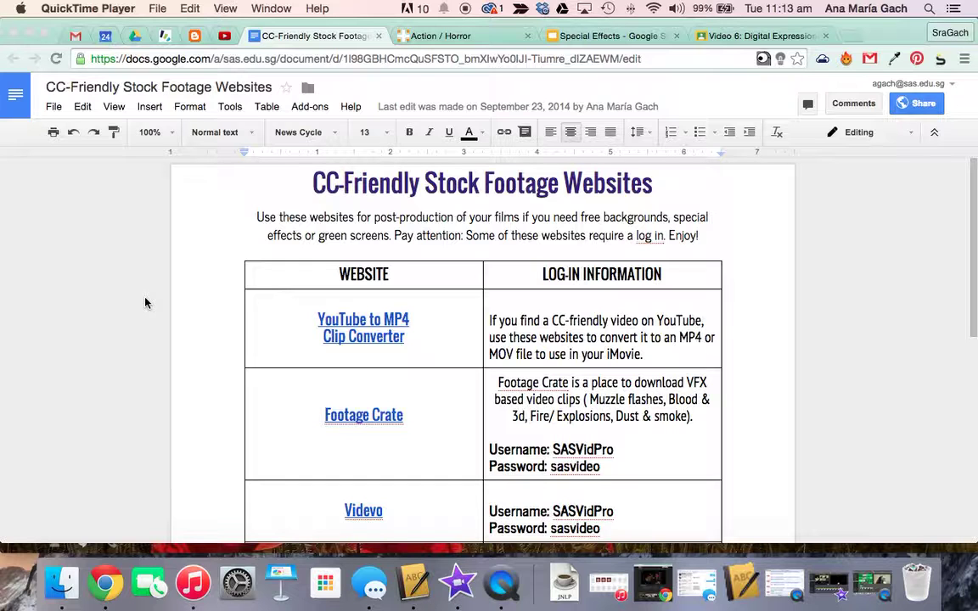
- Look over the Video 6: Digital Expressions class page, then return to the stock footage websites document
click(710, 36)
scroll(596, 215, up, 5)
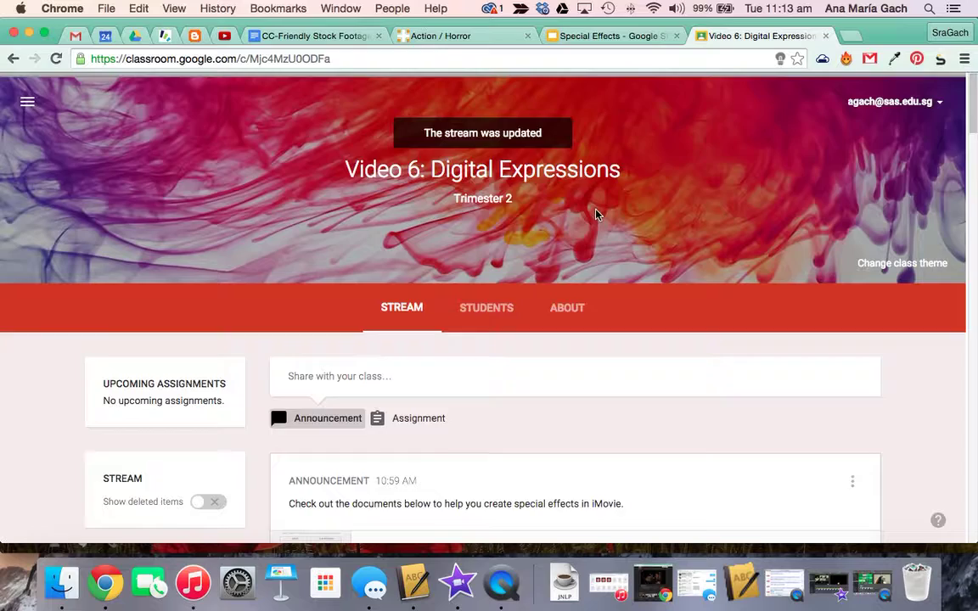
scroll(596, 213, down, 3)
scroll(597, 211, up, 3)
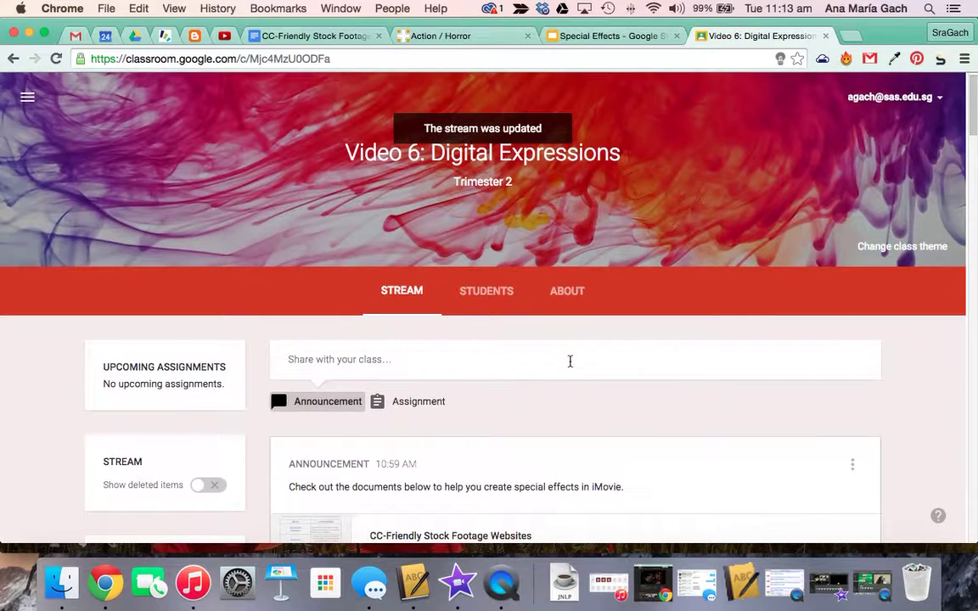
scroll(476, 447, down, 5)
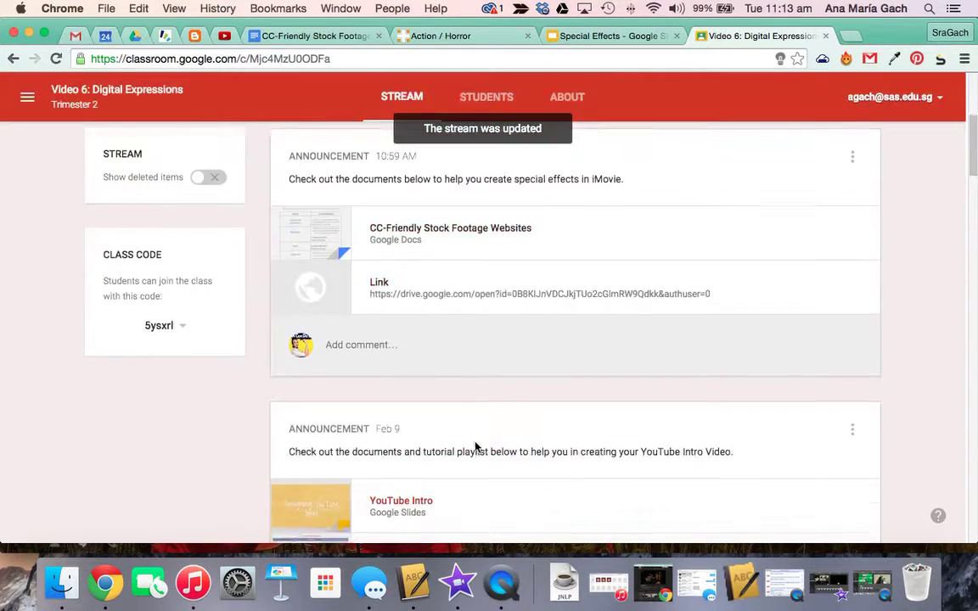
scroll(475, 448, up, 3)
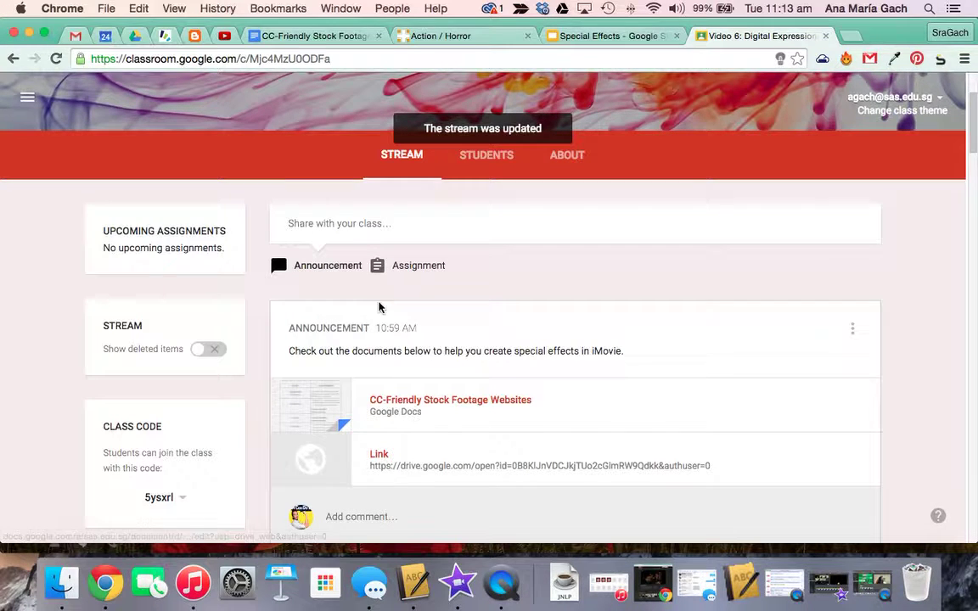
click(322, 38)
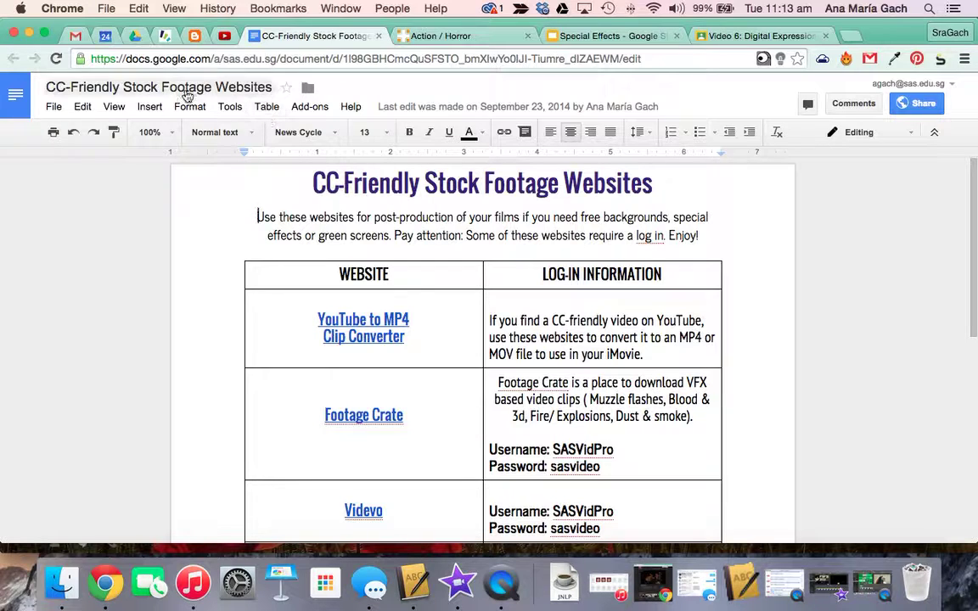
- Show Drive's Stock Footage folder and select the green screen video clip
click(135, 37)
scroll(360, 255, up, 2)
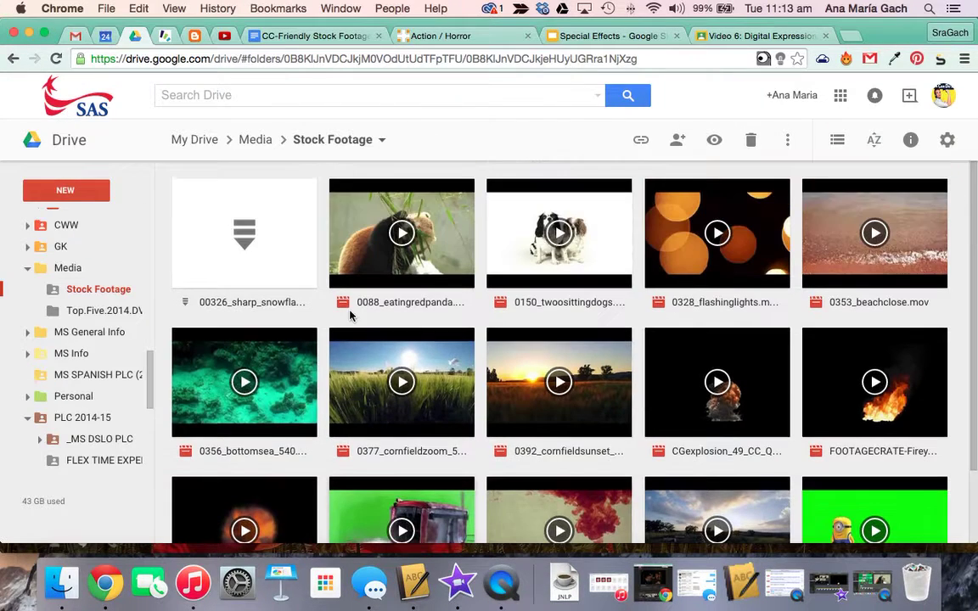
scroll(393, 434, down, 2)
click(396, 435)
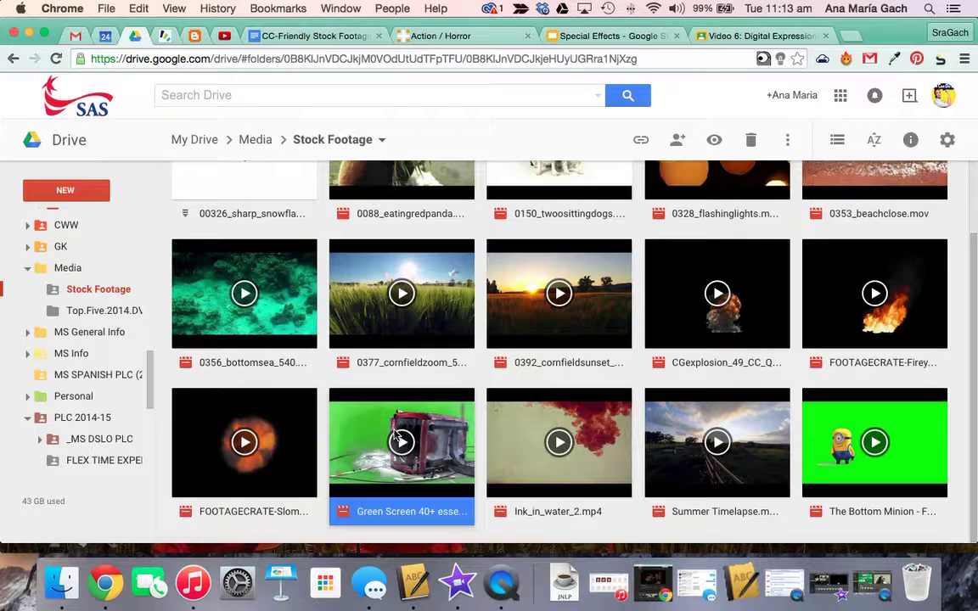
scroll(394, 434, up, 2)
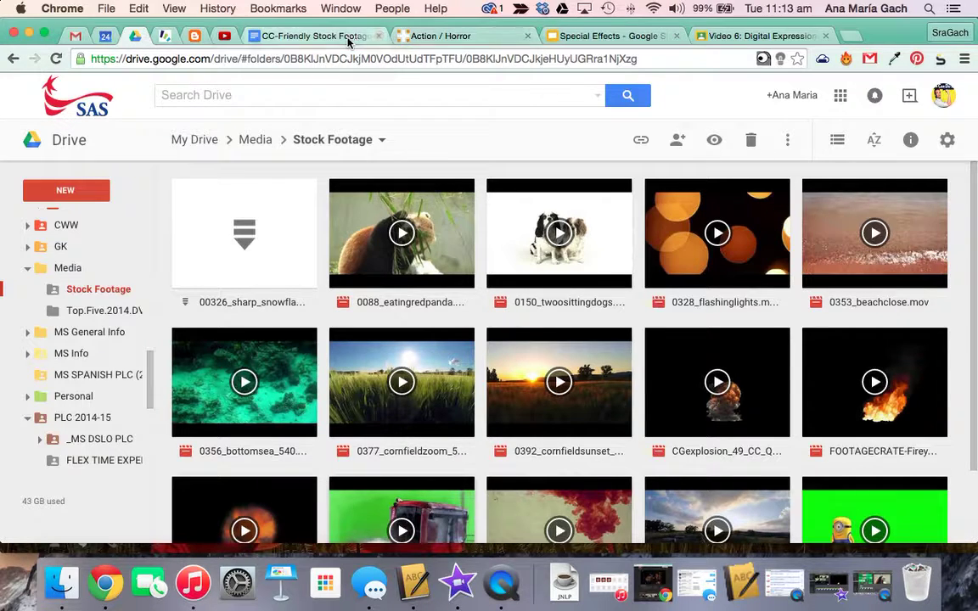
- Change the 'Footage Crate' entry in the websites table to 'Production Crate'
click(316, 35)
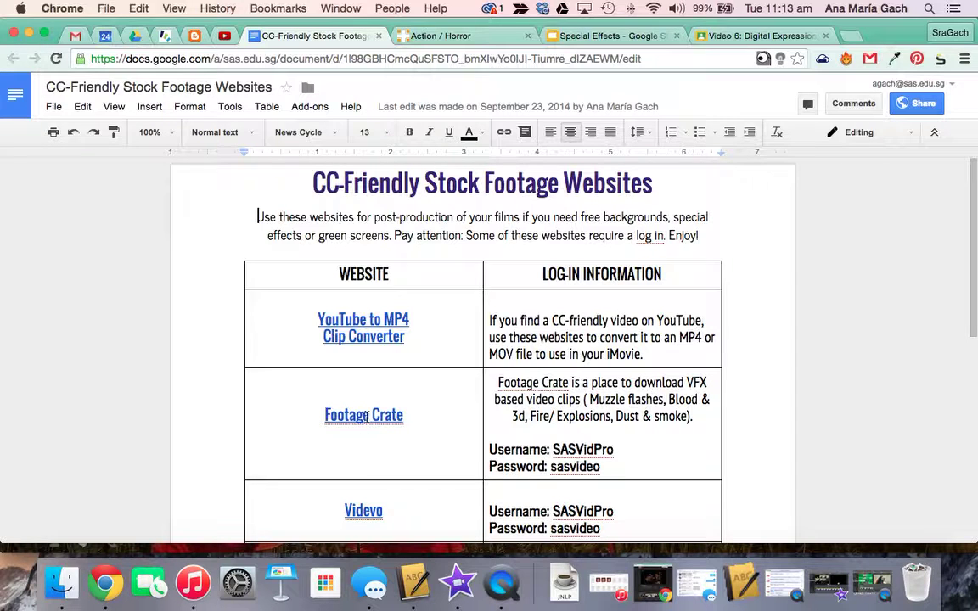
drag(306, 415, 362, 415)
text(prod)
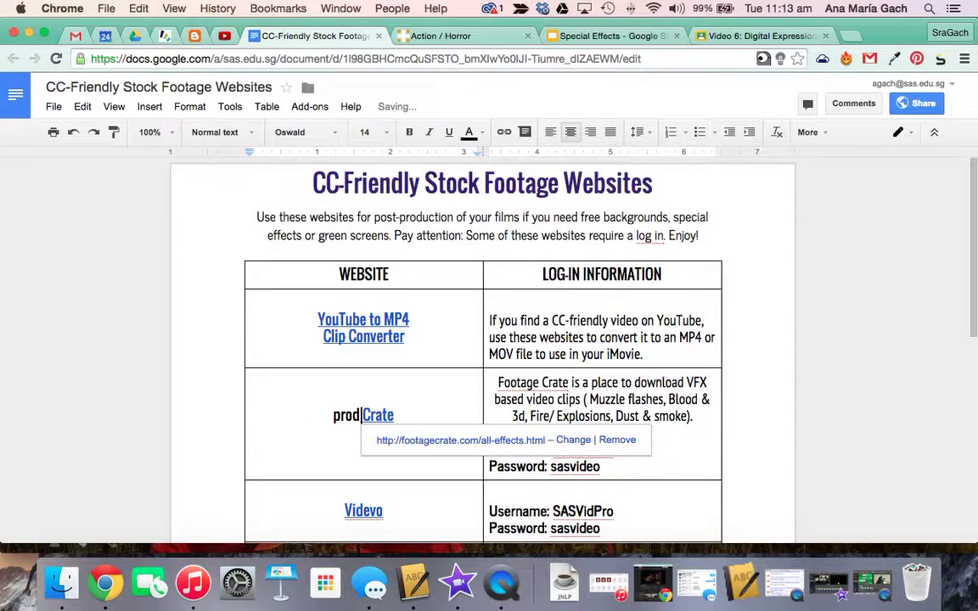
key(BackSpace)
key(BackSpace)
key(BackSpace)
key(BackSpace)
text(Production)
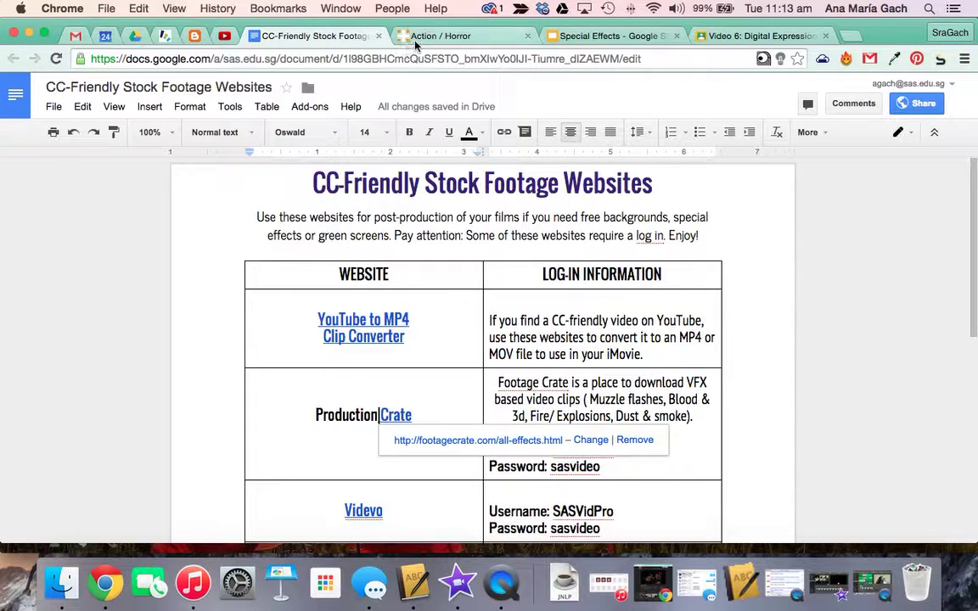
- Browse Footage Crate's Action / Horror effects, then go to the Muzzle Flashes category under Royalty Free Video FX
click(415, 39)
scroll(502, 256, down, 5)
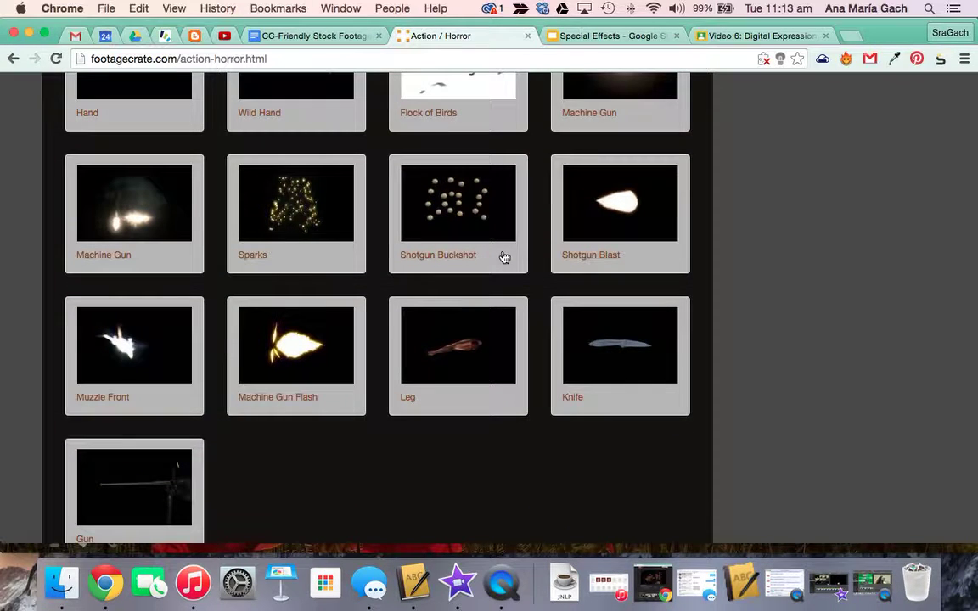
scroll(492, 261, up, 5)
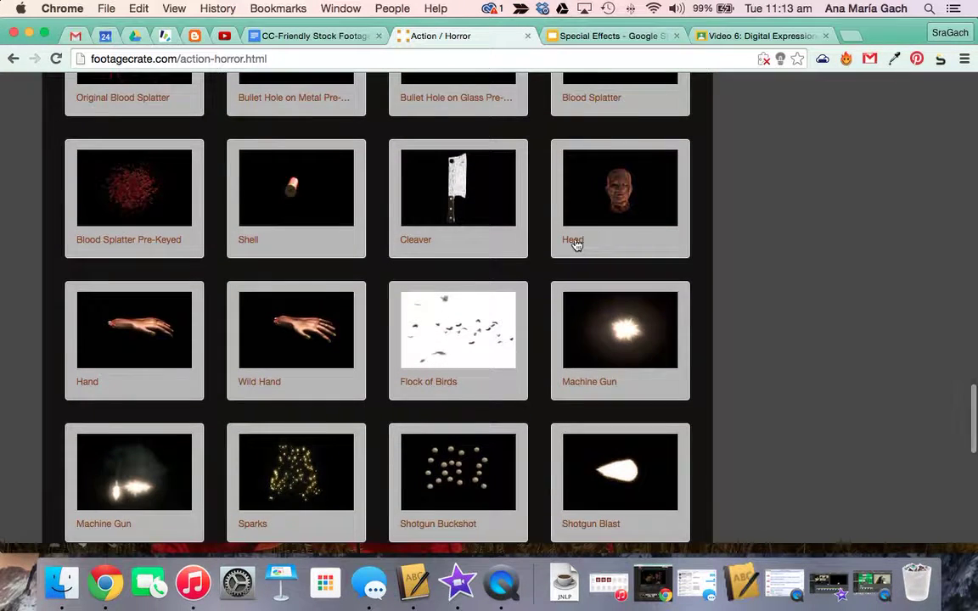
scroll(527, 221, up, 10)
scroll(475, 198, up, 15)
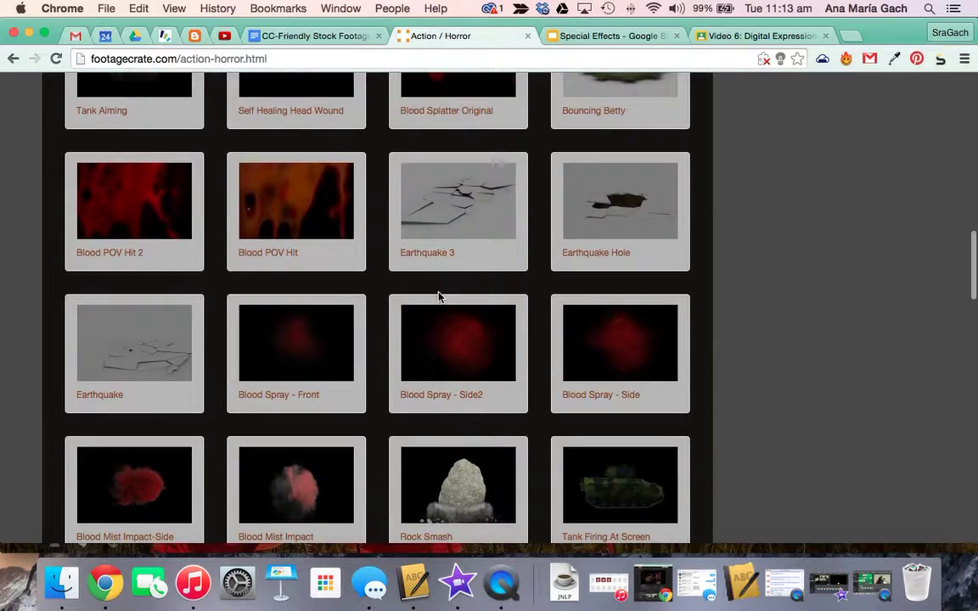
scroll(439, 295, up, 5)
scroll(585, 442, down, 3)
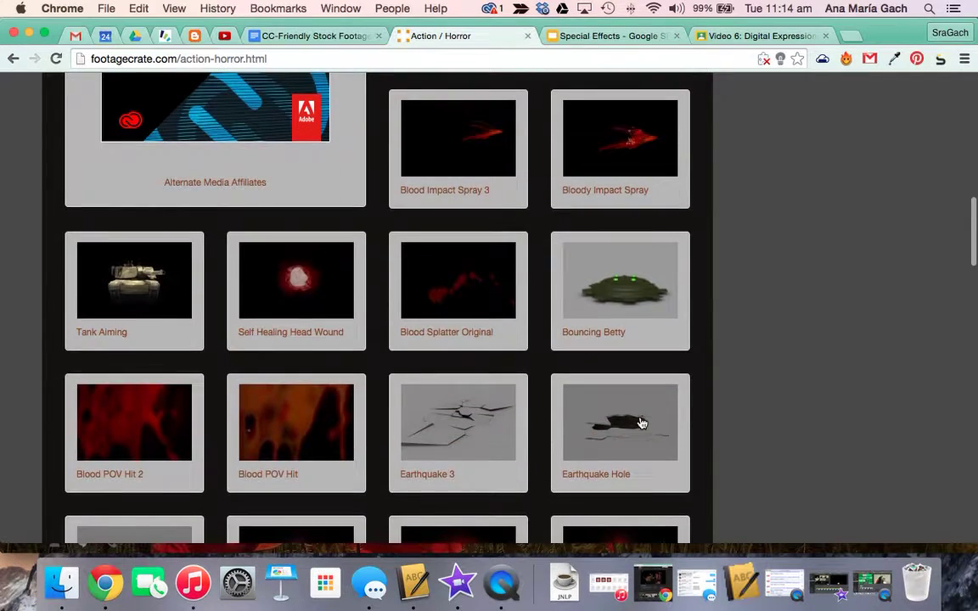
scroll(642, 422, up, 15)
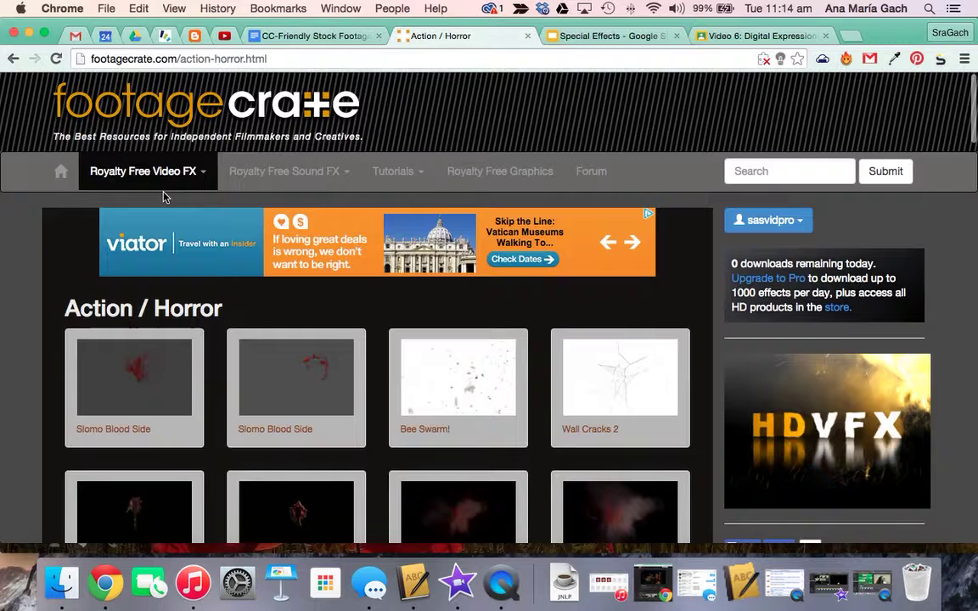
mouse_move(159, 183)
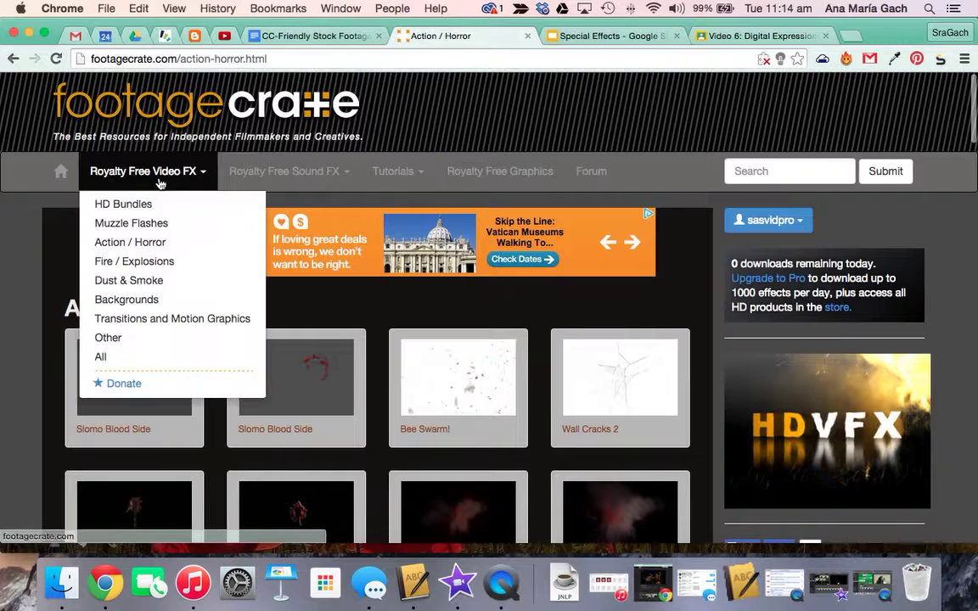
click(156, 225)
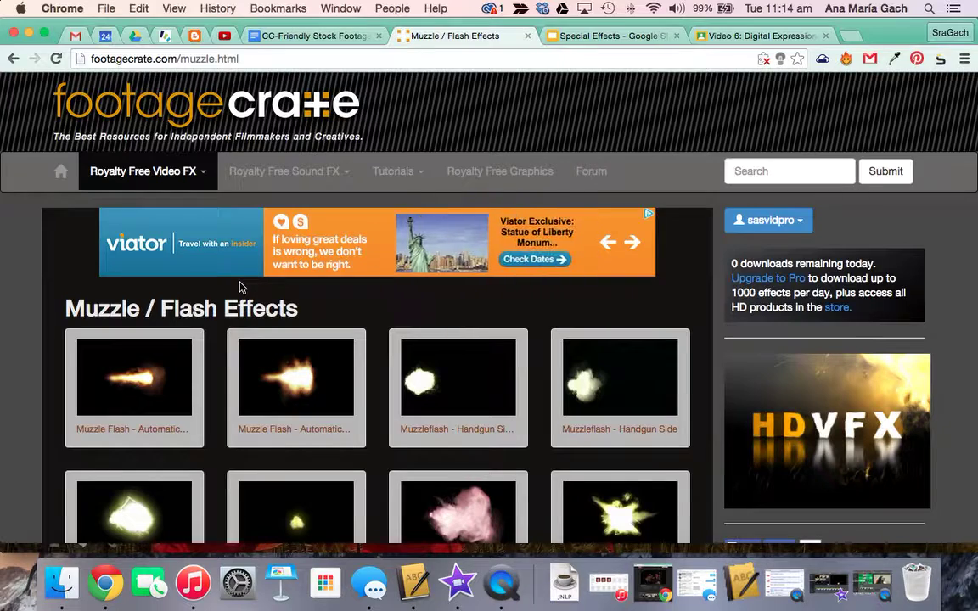
- Scroll through Muzzle / Flash Effects clips like Slo-Mo Muzzle Flash Front and Muzzle Flash and Shells
scroll(241, 289, down, 4)
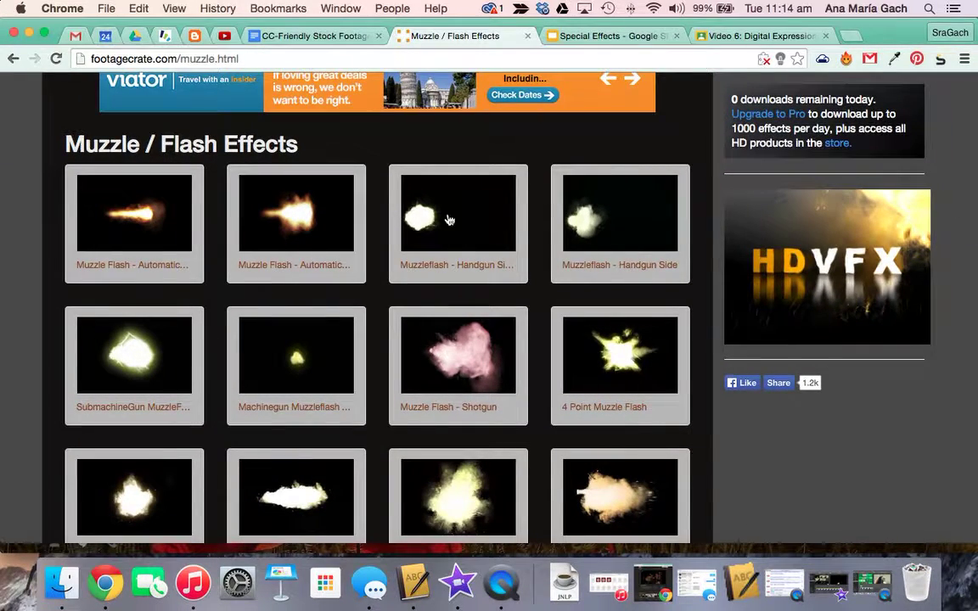
scroll(448, 218, down, 6)
scroll(477, 375, down, 10)
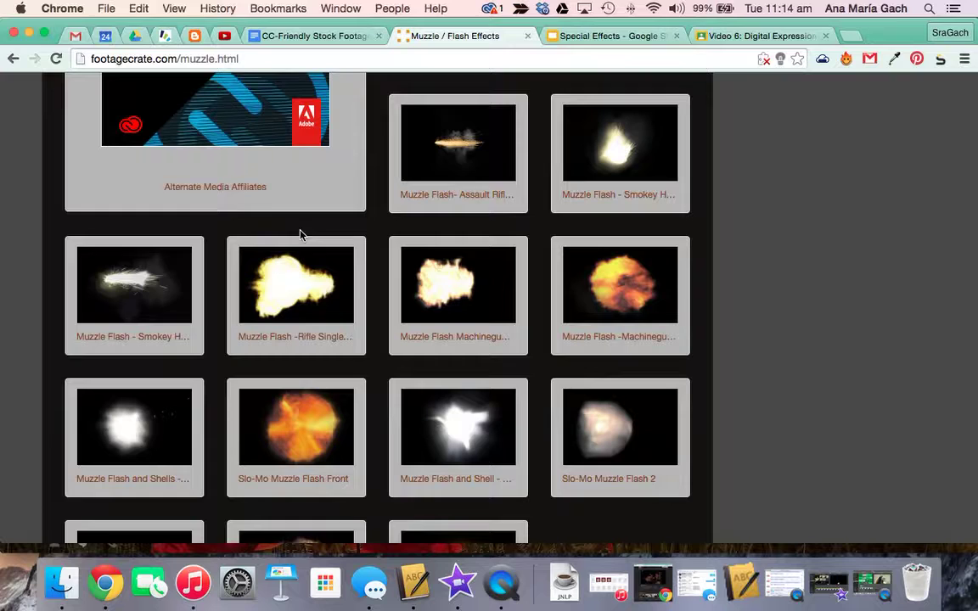
- Go back to Drive's Stock Footage folder, showing clips like Ink_in_water_2.mp4 and Summer Timelapse
click(135, 36)
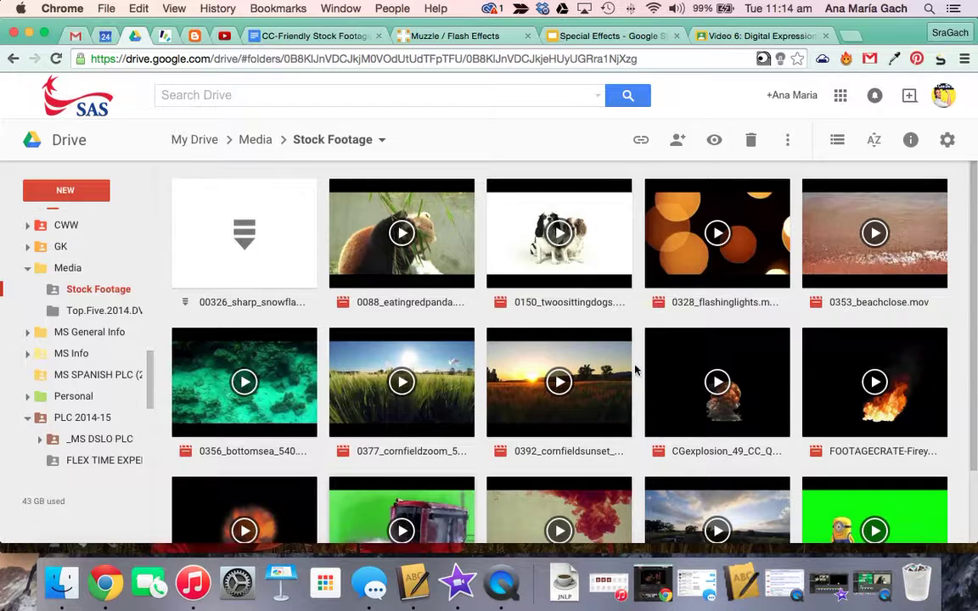
scroll(635, 370, down, 2)
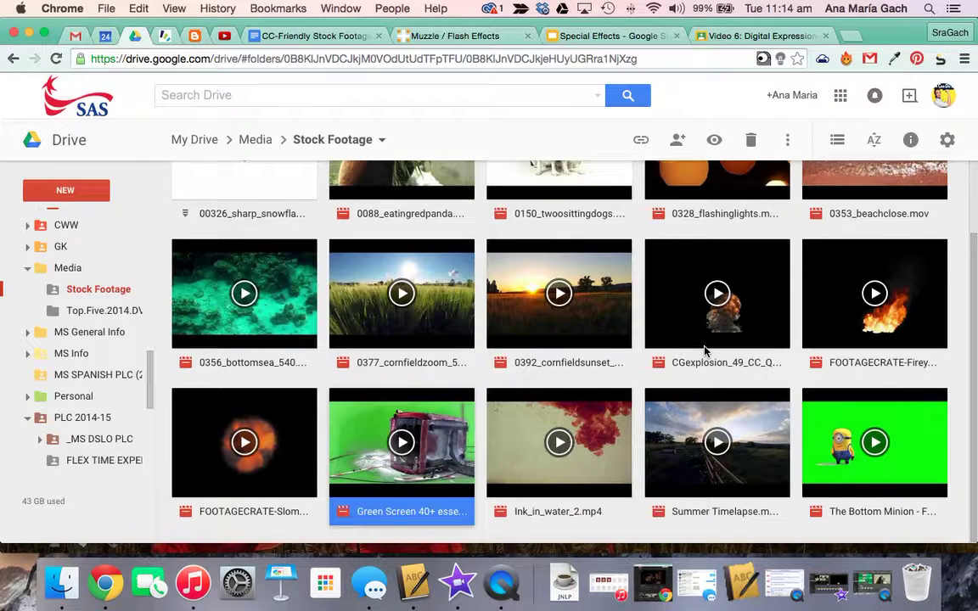
- Bring up the iMovie Green Screen project and locate the FieryExplosion clip in the media browser
click(828, 582)
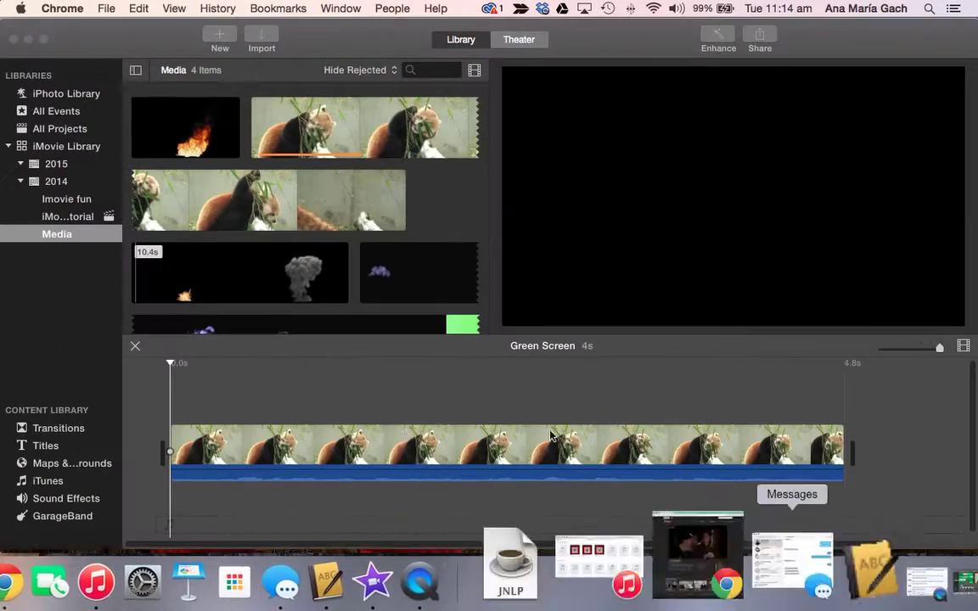
scroll(237, 229, down, 3)
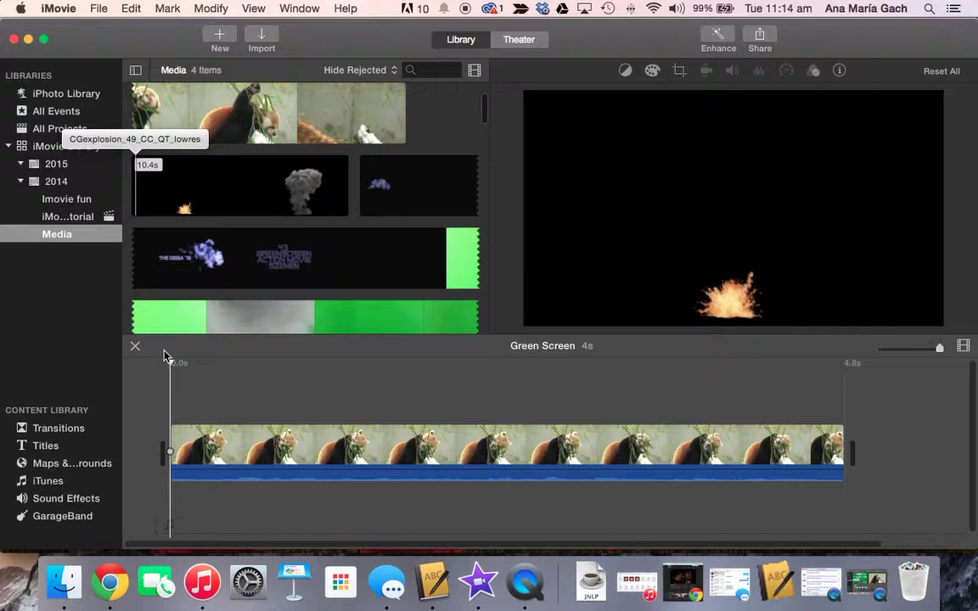
scroll(228, 136, up, 1)
scroll(227, 136, up, 2)
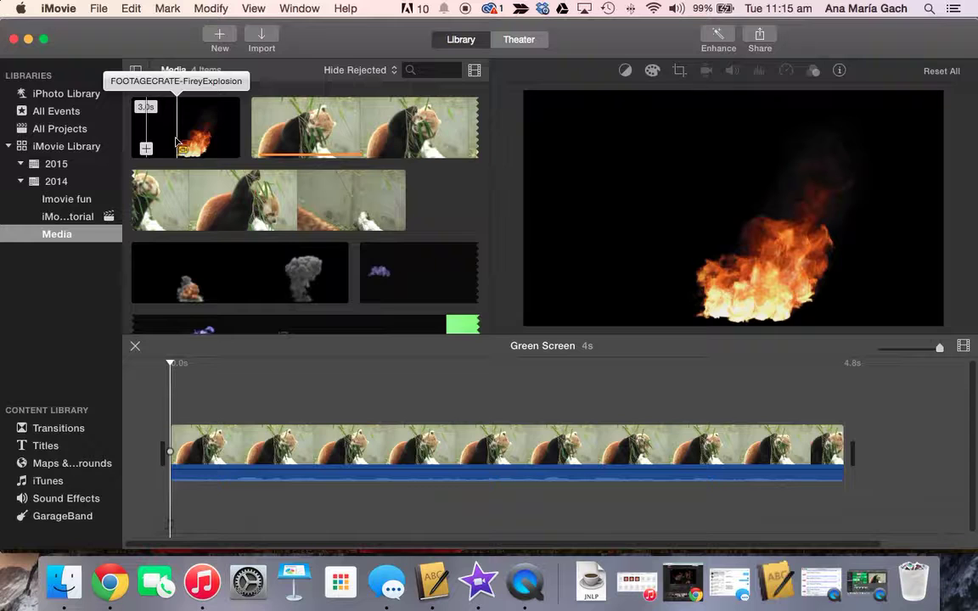
- Connect a 1-second FieryExplosion range above the red panda clip and select it for overlay settings
drag(177, 142, 214, 389)
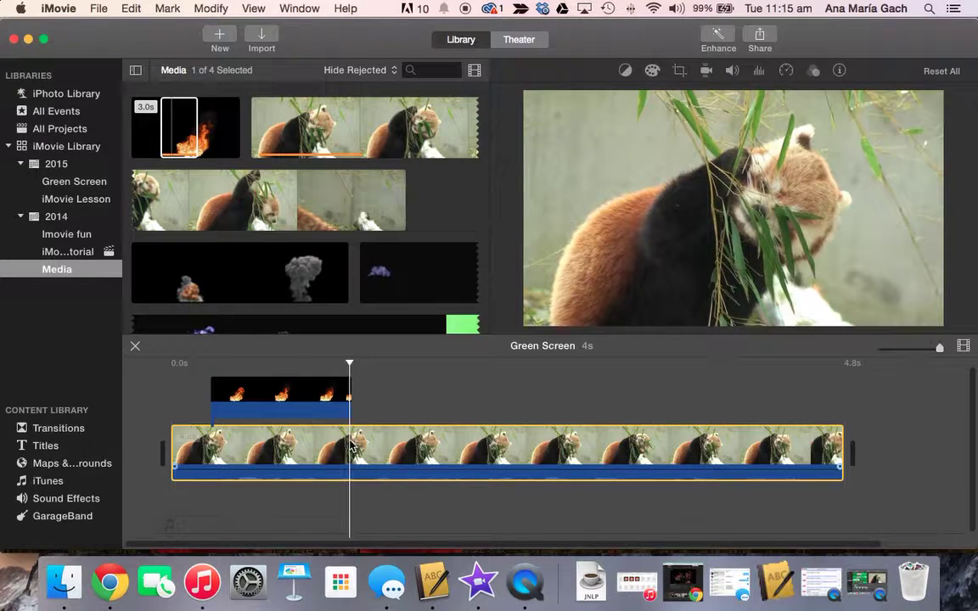
click(310, 399)
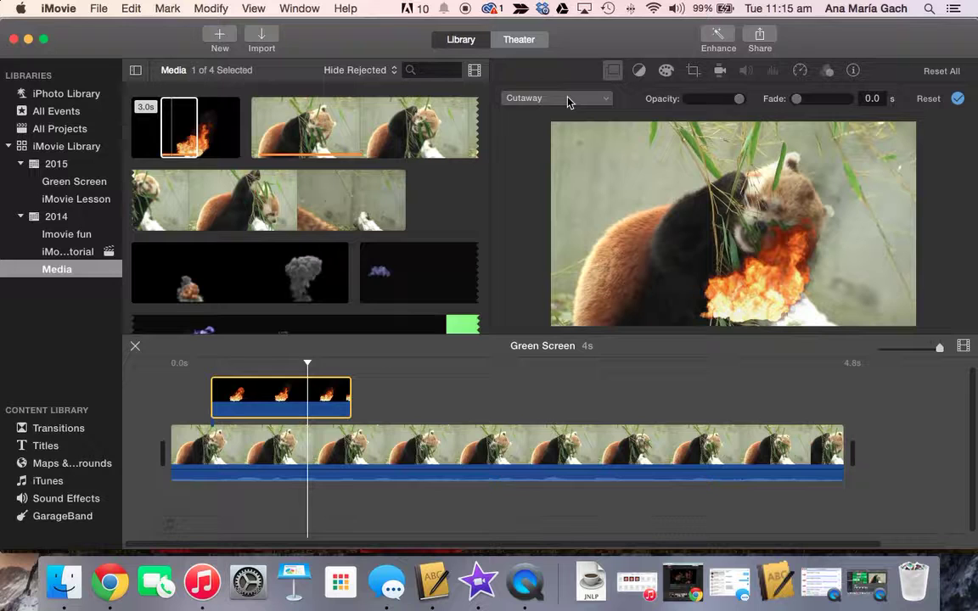
click(531, 100)
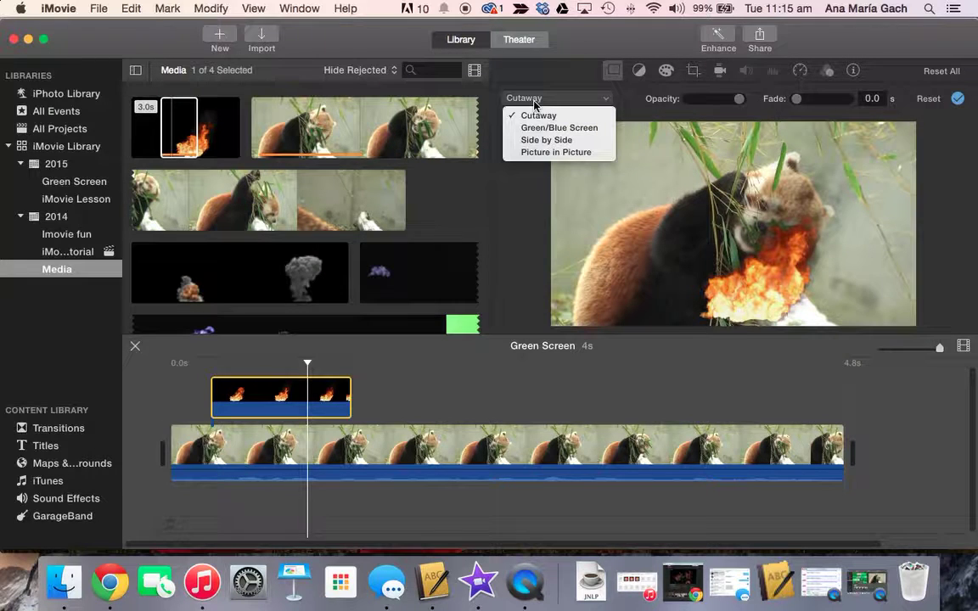
- Set the fire overlay to Picture in Picture, then resize and place the inset above the panda's head
click(548, 152)
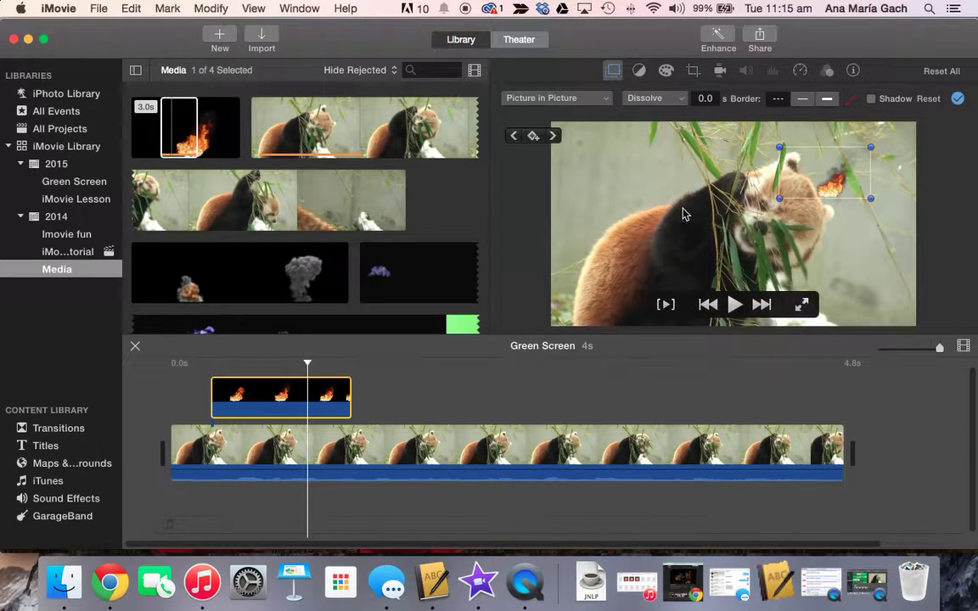
drag(779, 197, 749, 237)
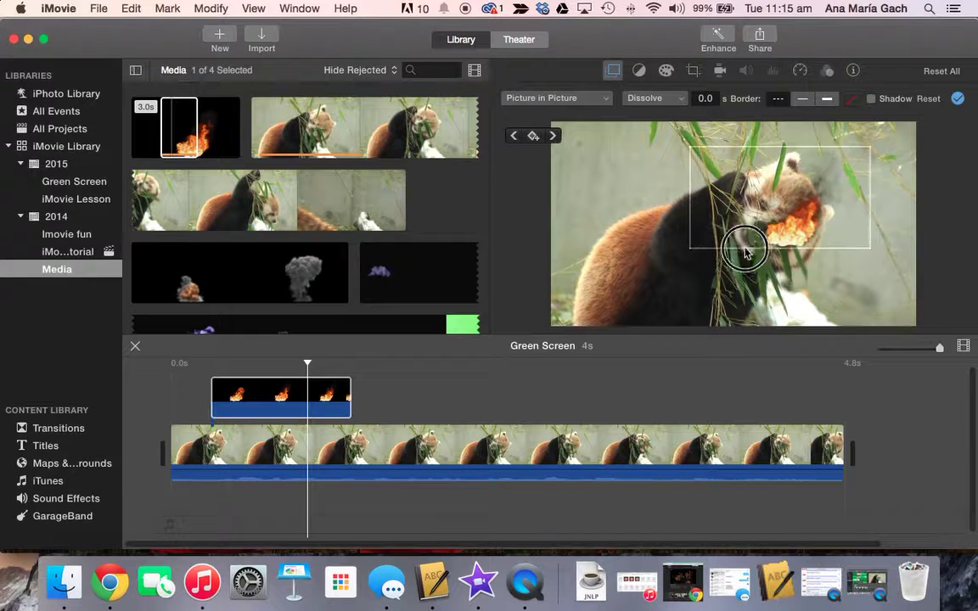
drag(807, 157, 620, 163)
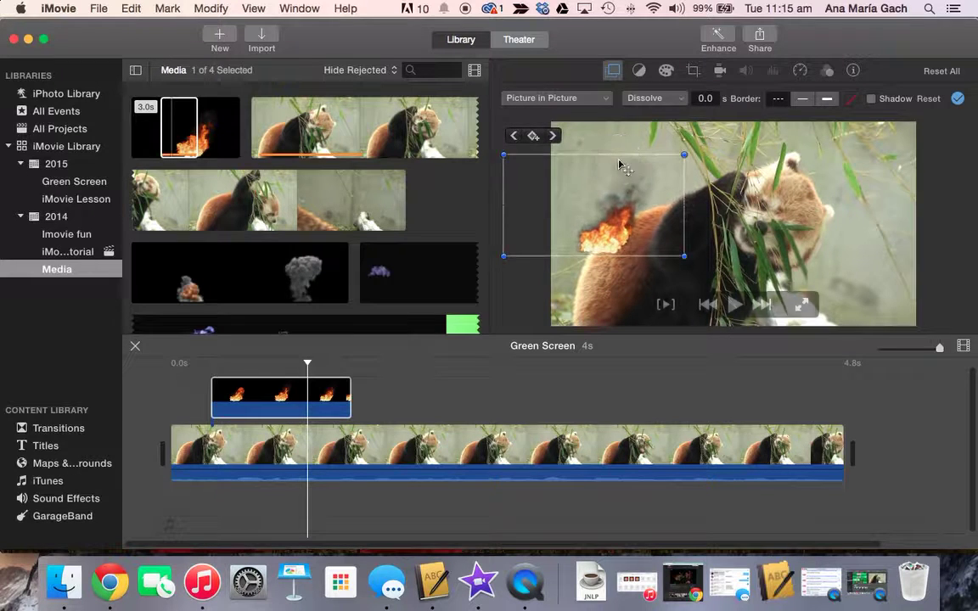
drag(506, 157, 530, 169)
click(650, 233)
drag(650, 233, 929, 310)
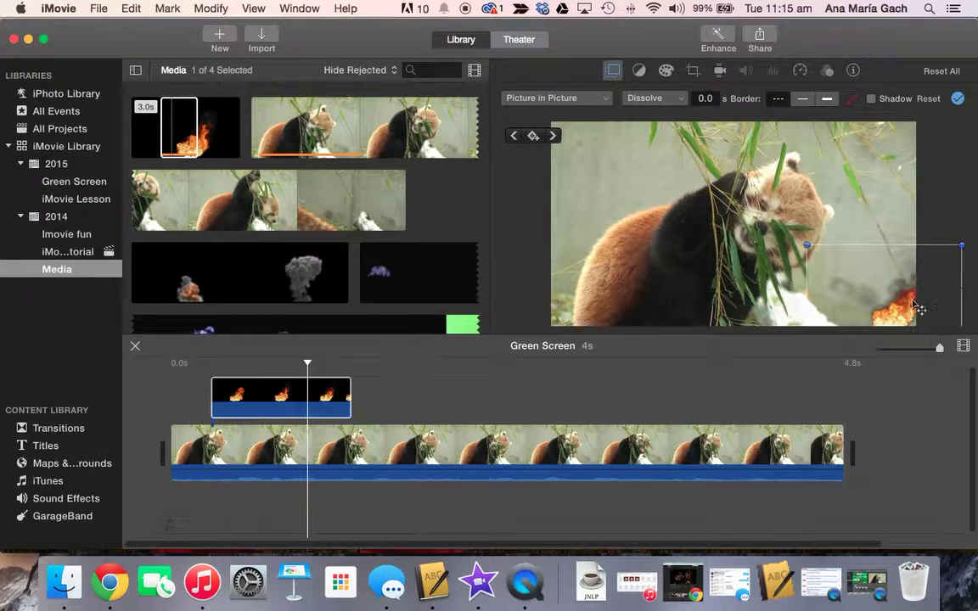
drag(809, 246, 692, 180)
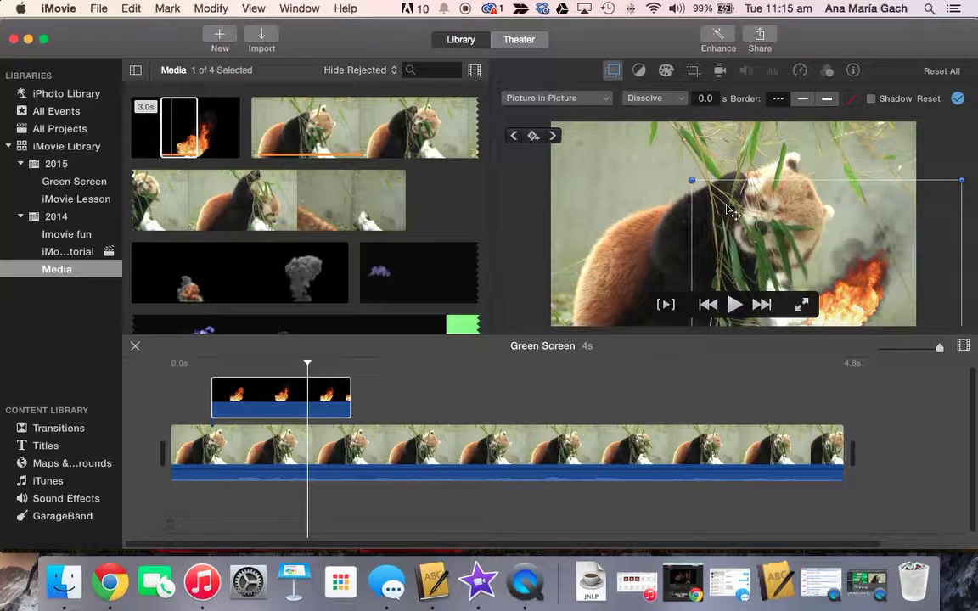
drag(732, 212, 683, 54)
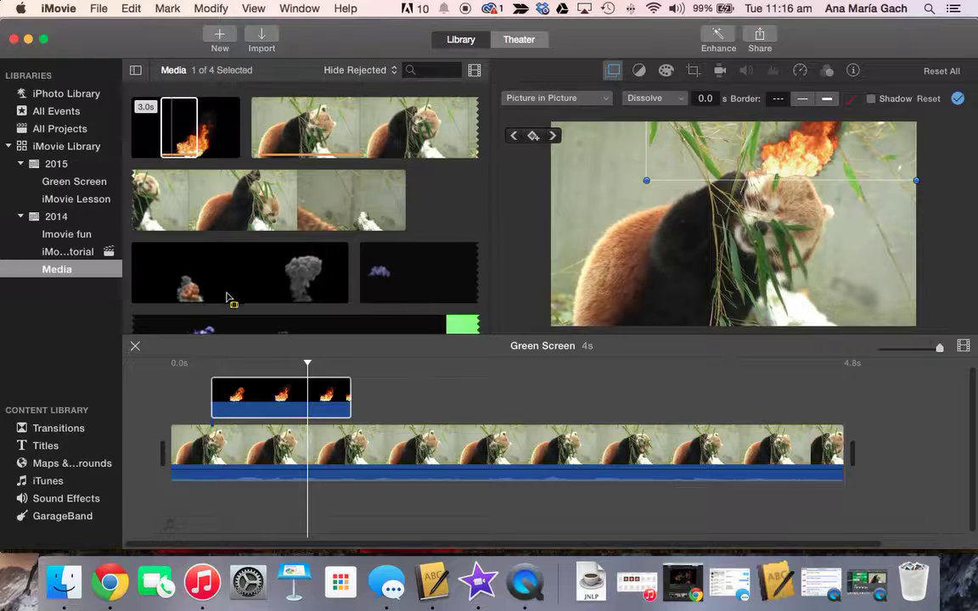
- Extend the fire overlay to 1.9 seconds and preview it playing over the panda
click(206, 387)
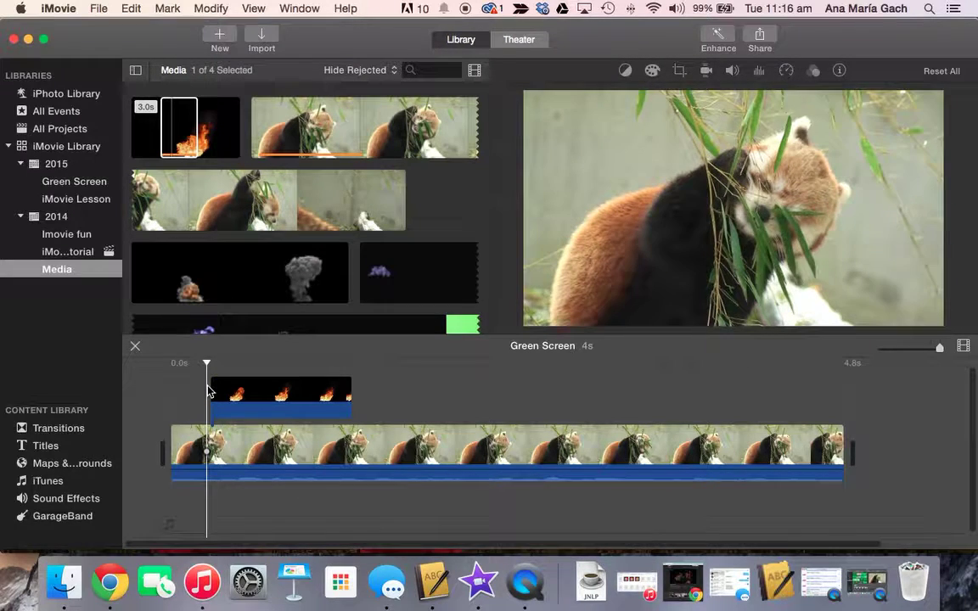
key(space)
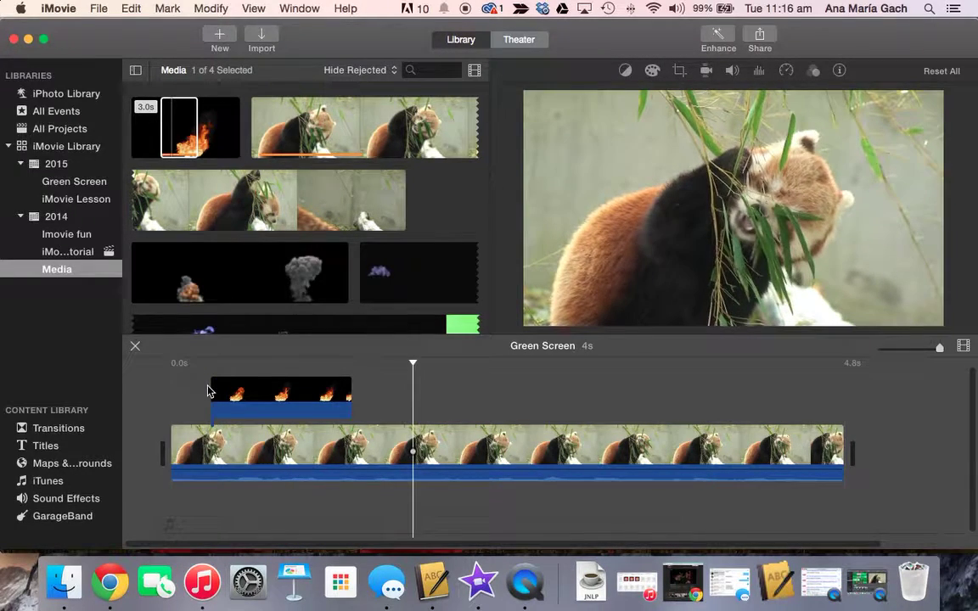
drag(349, 391, 481, 391)
click(261, 366)
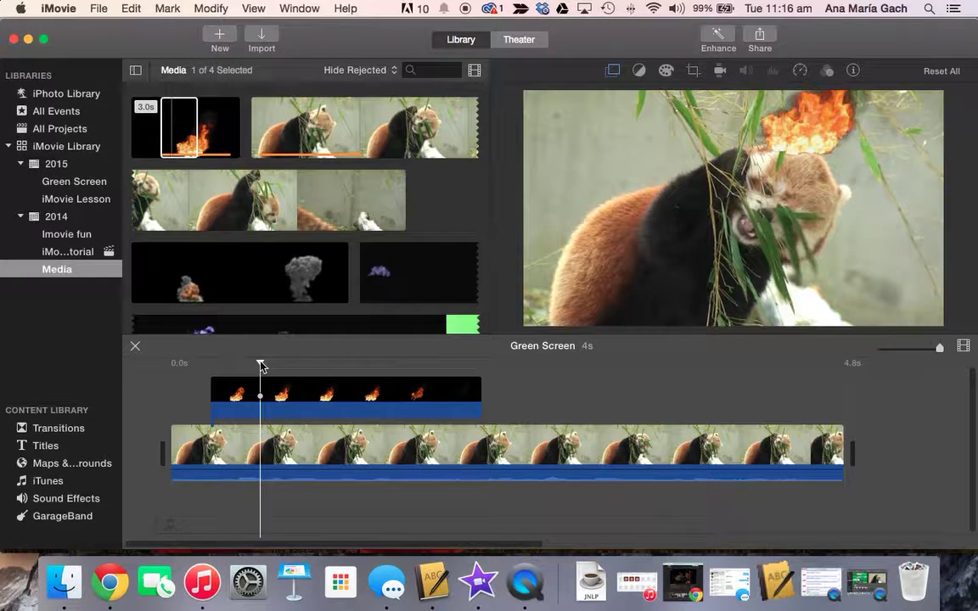
key(space)
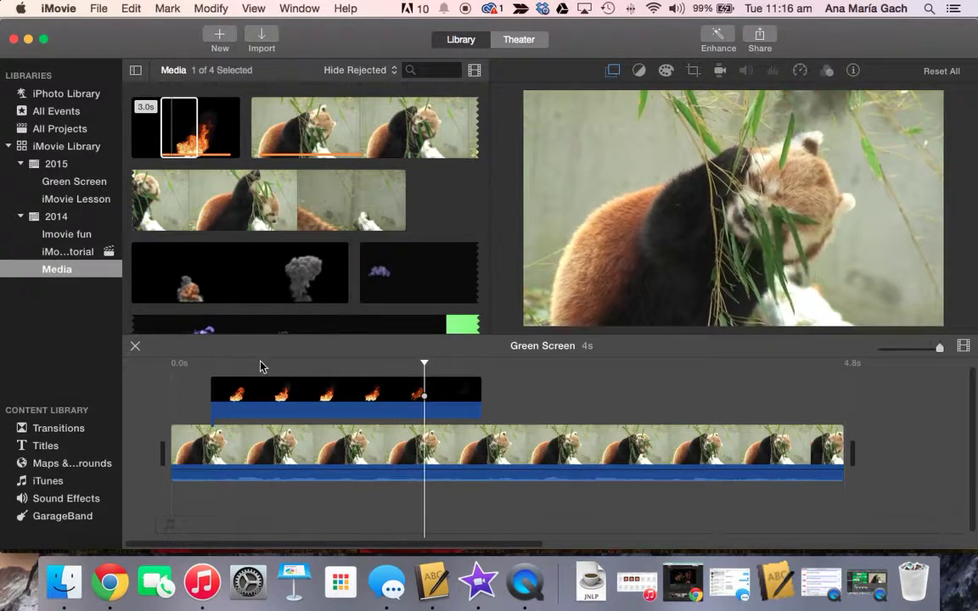
mouse_move(267, 280)
mouse_down()
mouse_move(277, 283)
mouse_move(249, 283)
mouse_up()
- Add the CGexplosion smoke range after the fire as a Picture in Picture inset, enlarged over the panda's back
drag(265, 289, 509, 384)
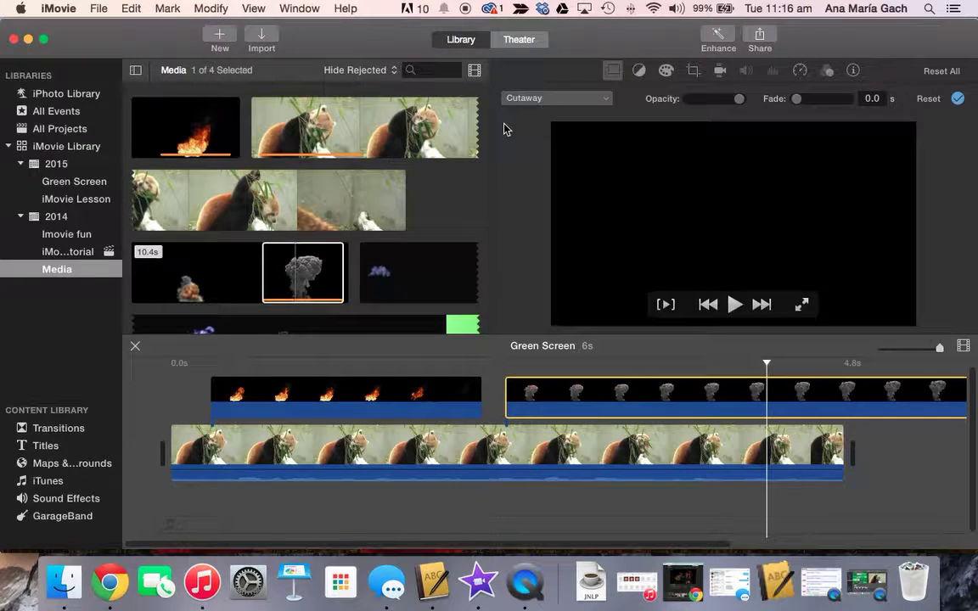
click(518, 99)
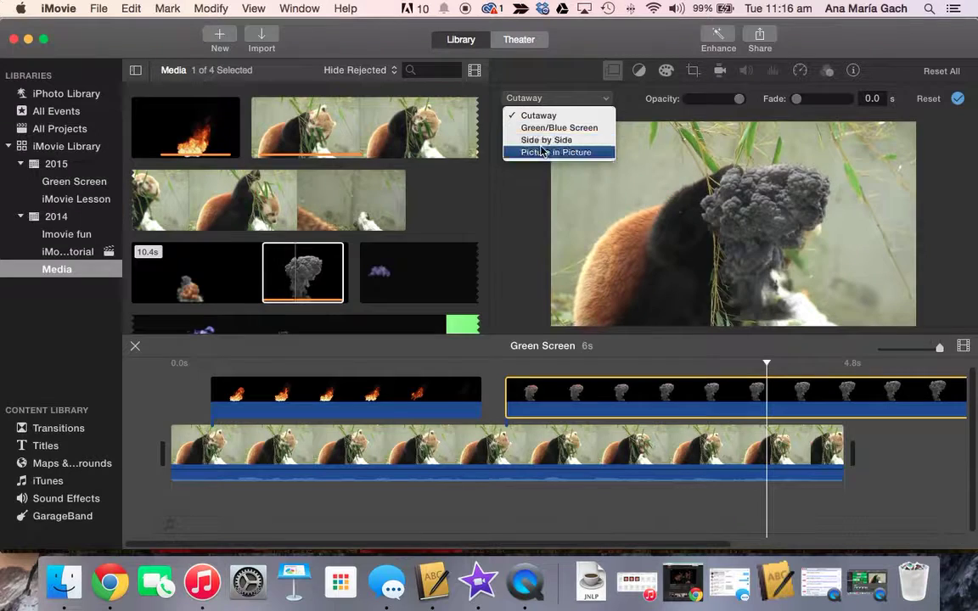
click(541, 152)
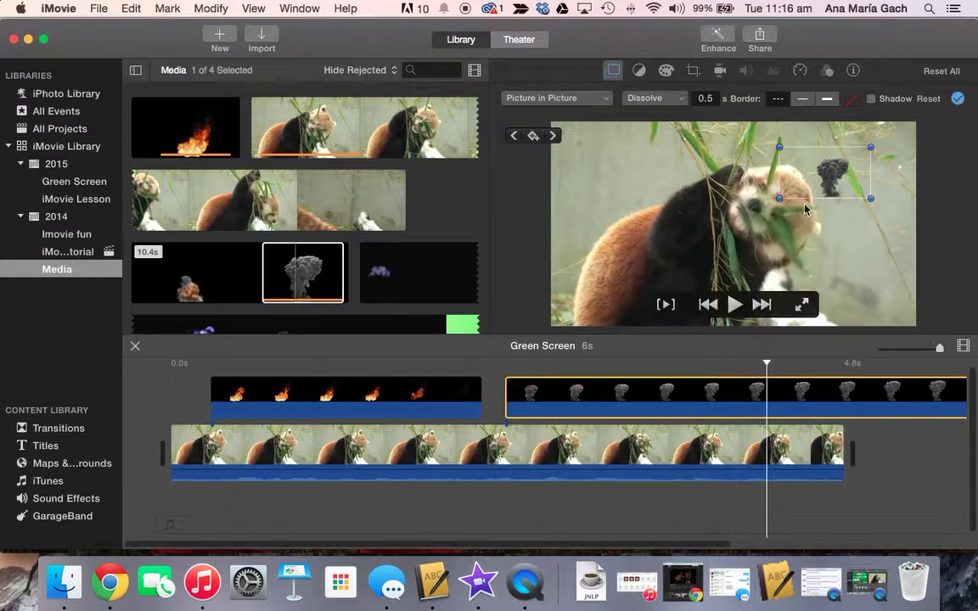
drag(781, 197, 592, 191)
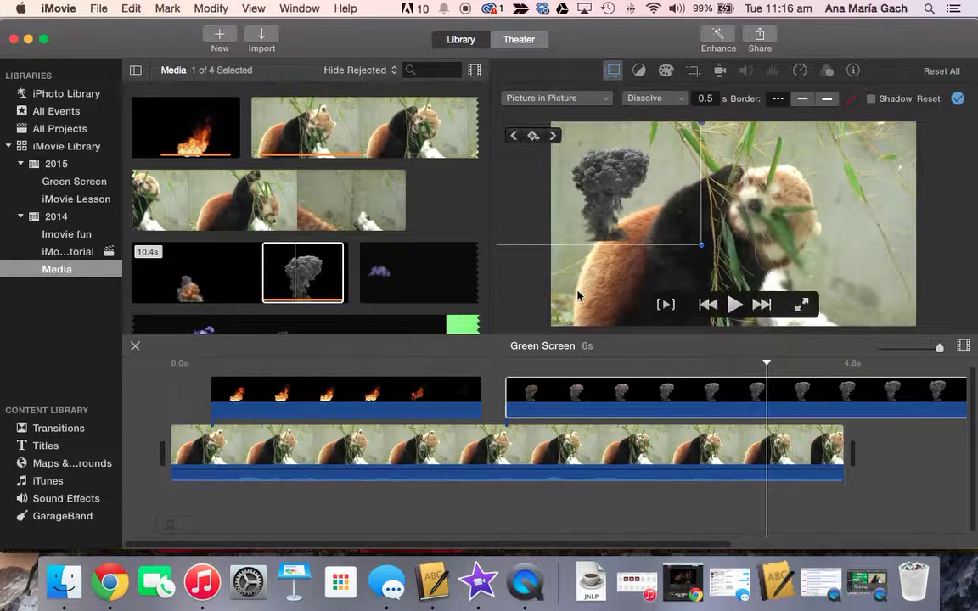
click(499, 365)
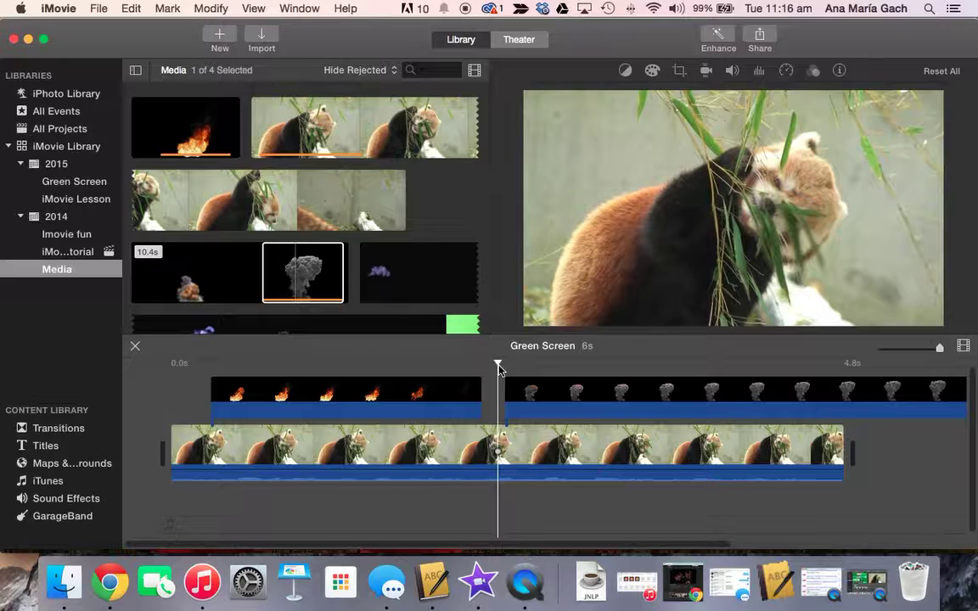
key(space)
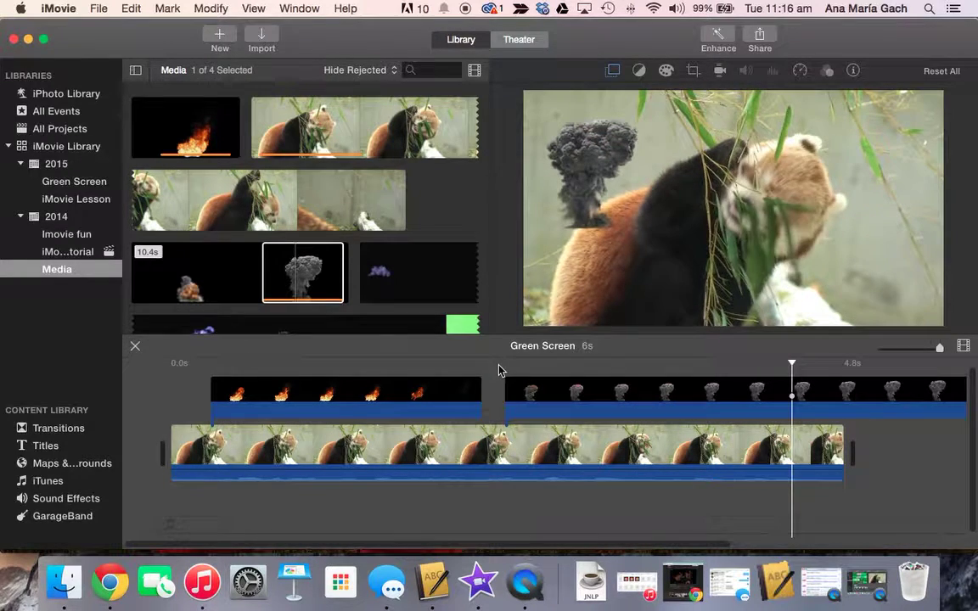
key(space)
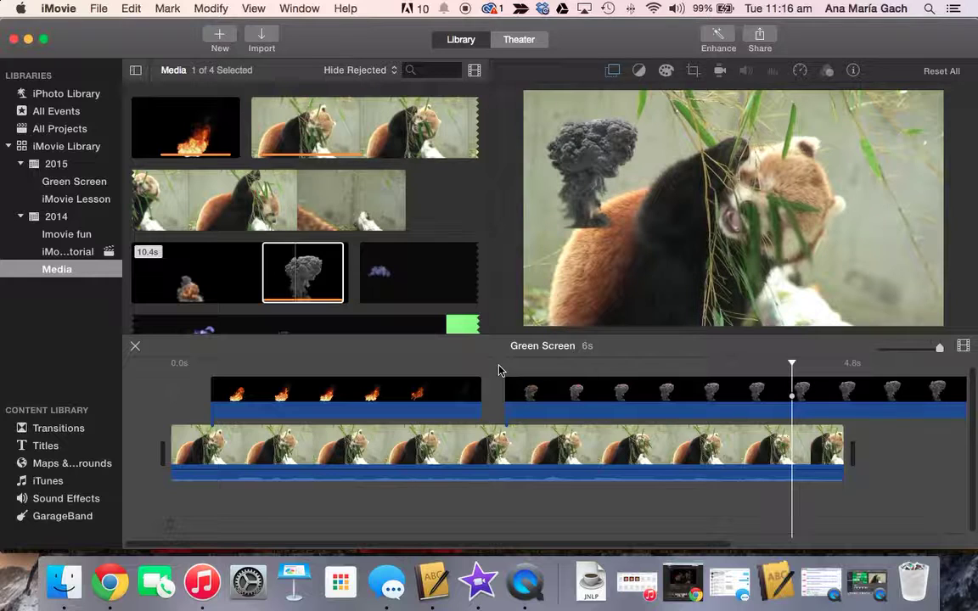